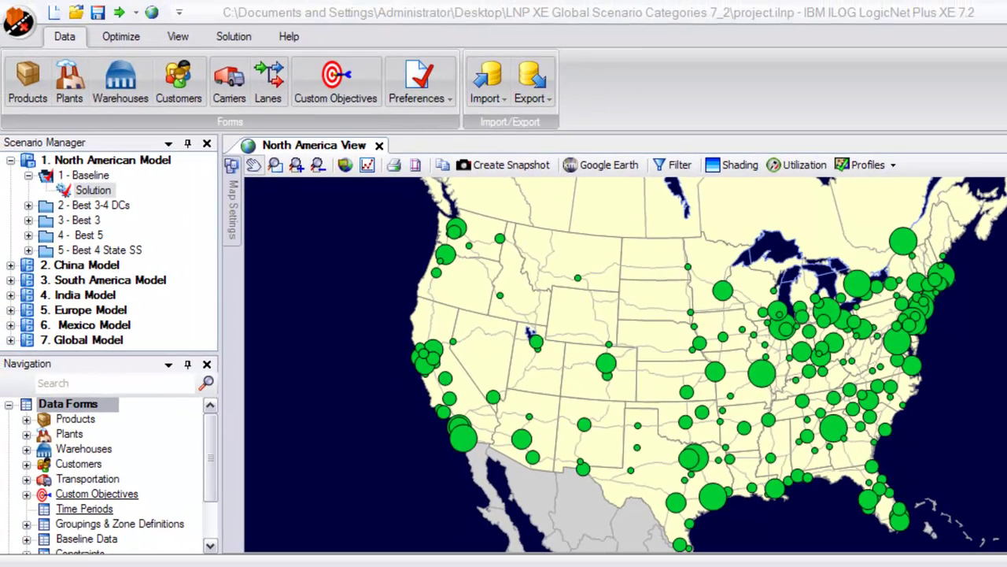
Expand the Customers data forms to show Customer Details and Demand.
{"action": "left_click", "coordinate": [26, 463]}
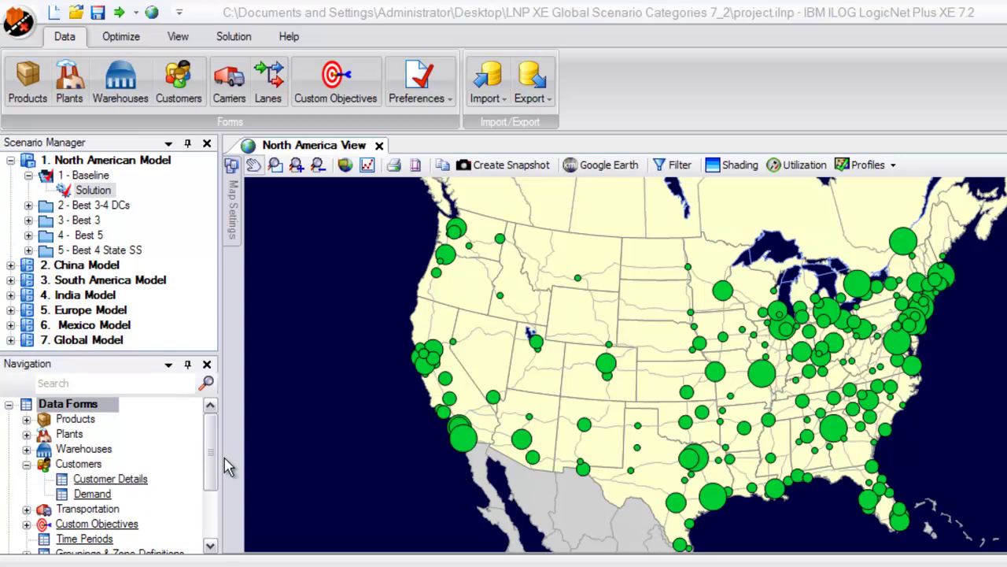
Open the customer Demand table, which lists demand per customer, e.g. Albany at 3,068.00.
{"action": "left_click", "coordinate": [93, 496]}
{"action": "left_click", "coordinate": [93, 494]}
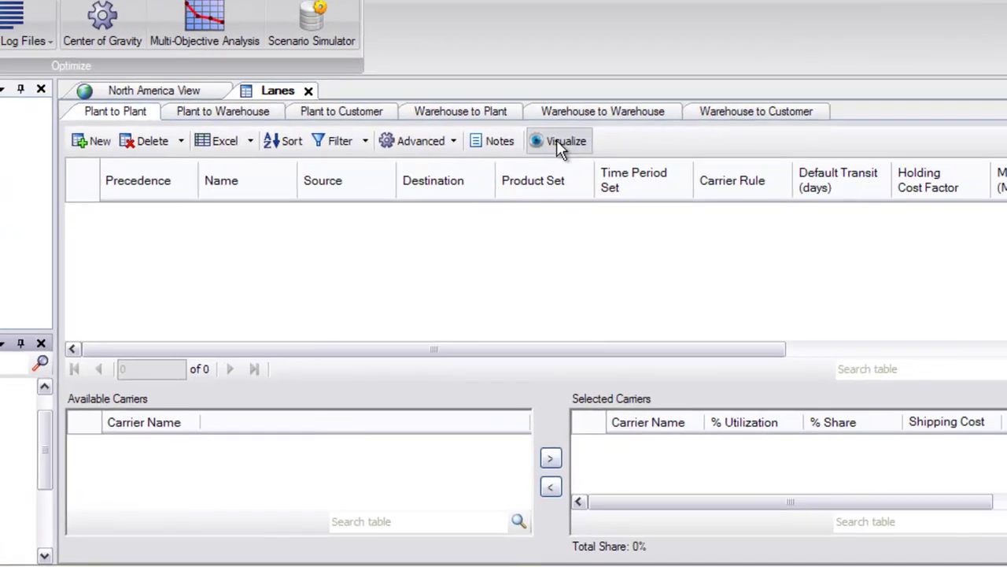
Visualize the lanes as a diagram from All Mfg Plants through warehouses to customers.
{"action": "left_click", "coordinate": [729, 173]}
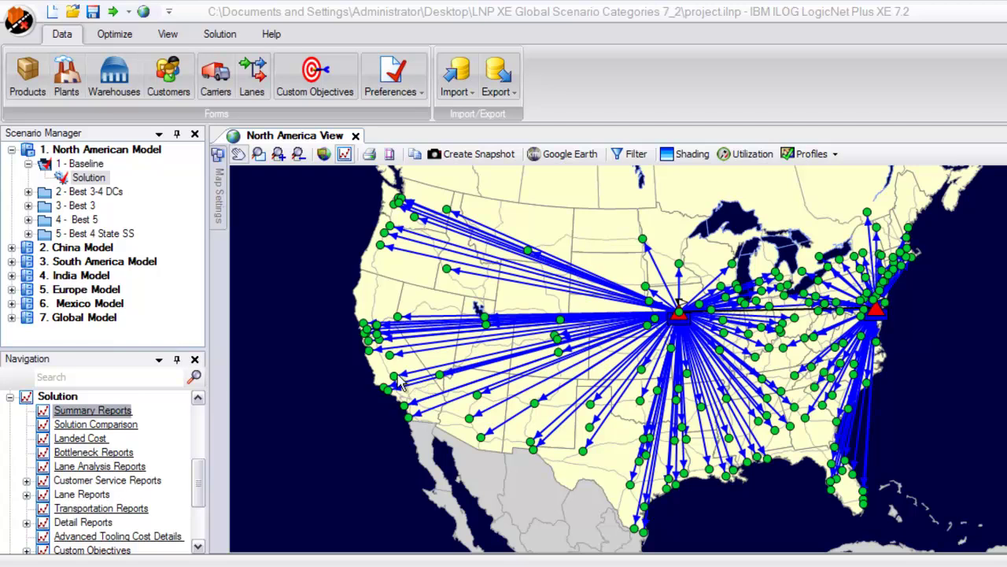
Open and scroll through the baseline Cost Summary report, total cost 69,602,528.04.
{"action": "left_click", "coordinate": [228, 40]}
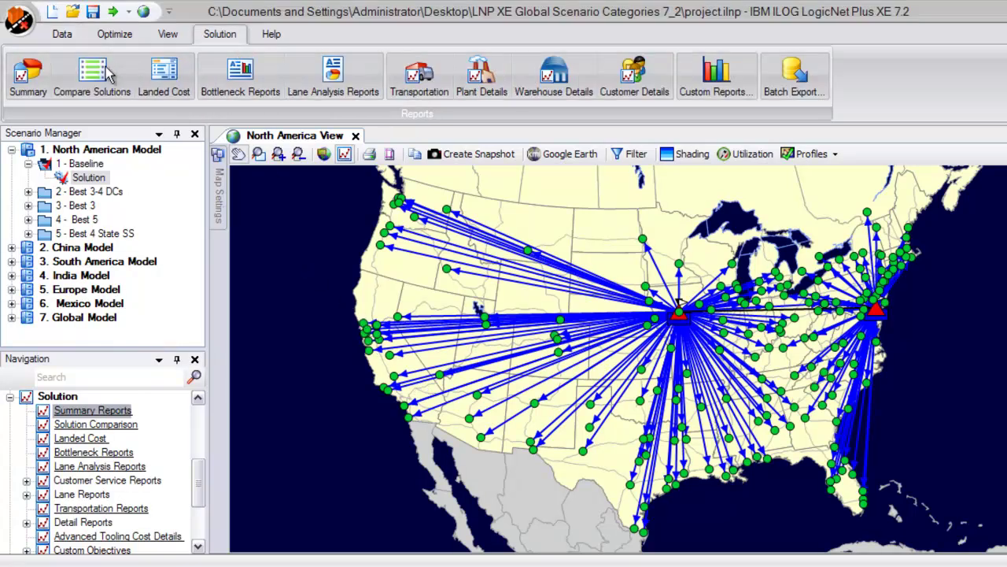
{"action": "left_click", "coordinate": [37, 85]}
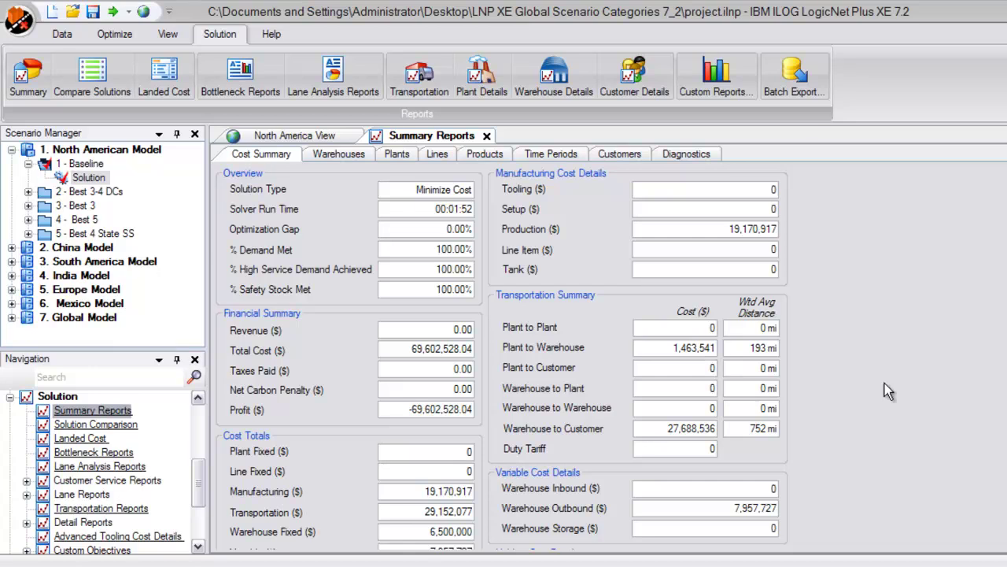
{"action": "scroll", "coordinate": [502, 357], "scroll_direction": "down", "scroll_amount": 3}
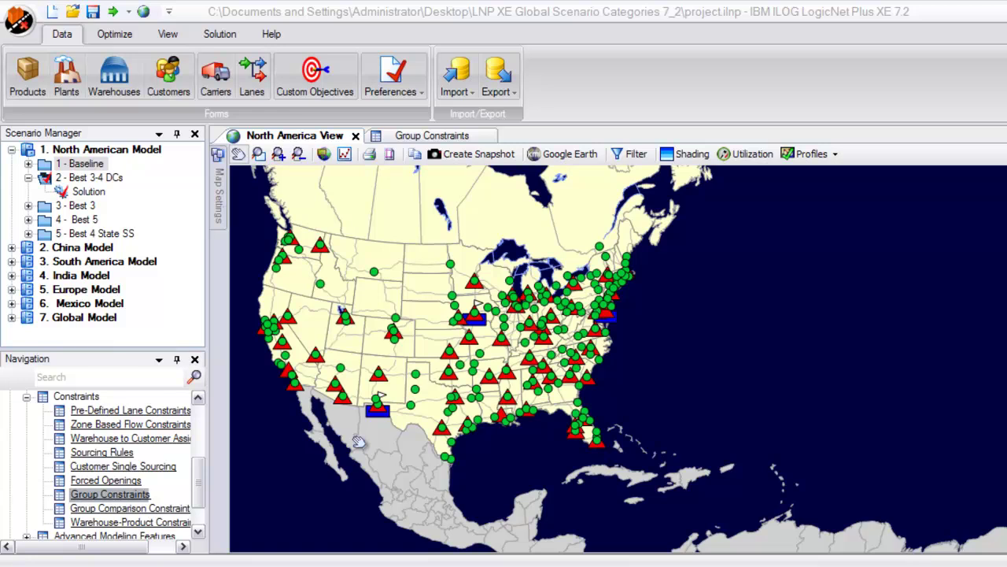
Open the Group Constraints form with its 3-4 warehouse rule beside the map.
{"action": "double_click", "coordinate": [134, 496]}
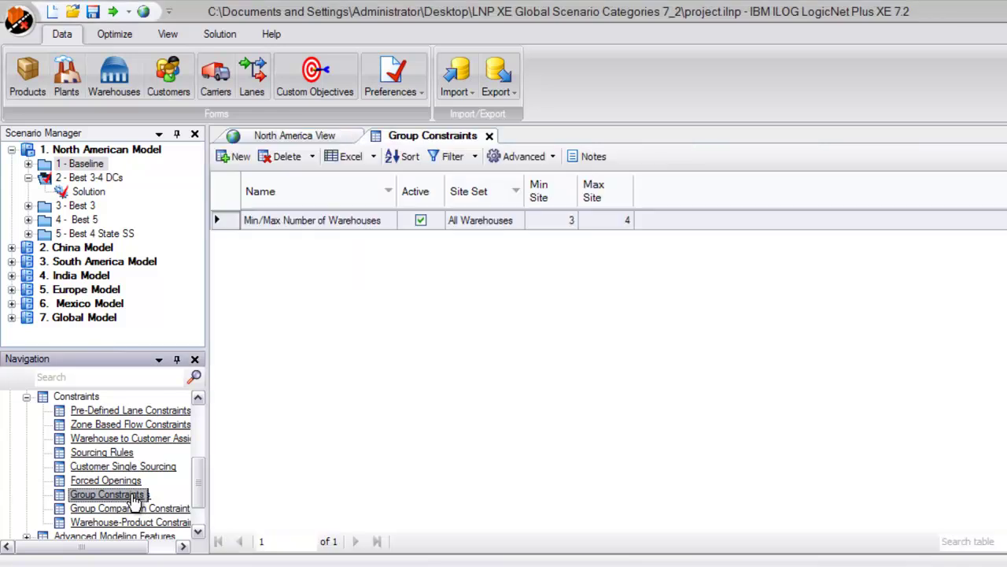
{"action": "left_click", "coordinate": [448, 142]}
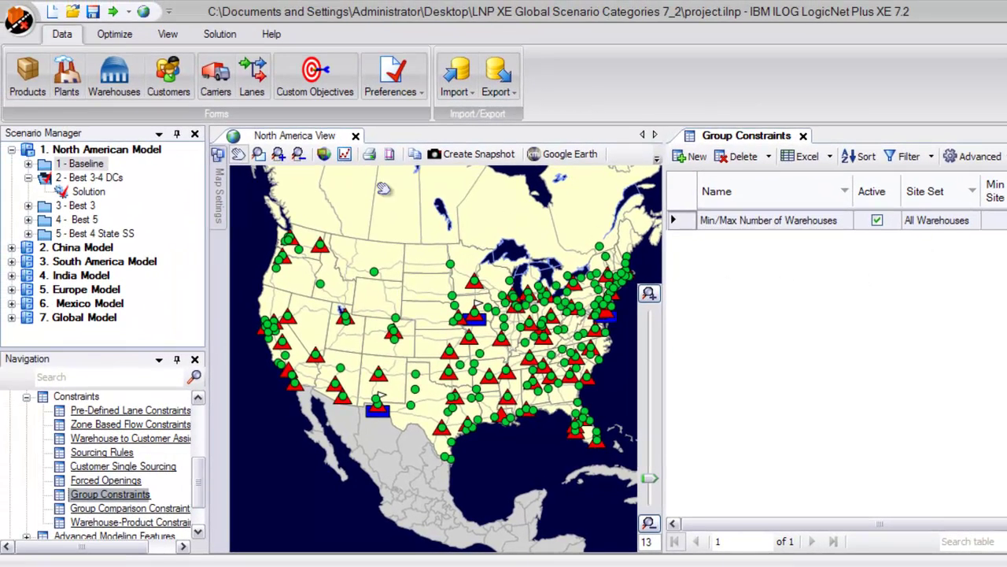
{"action": "left_click", "coordinate": [124, 39]}
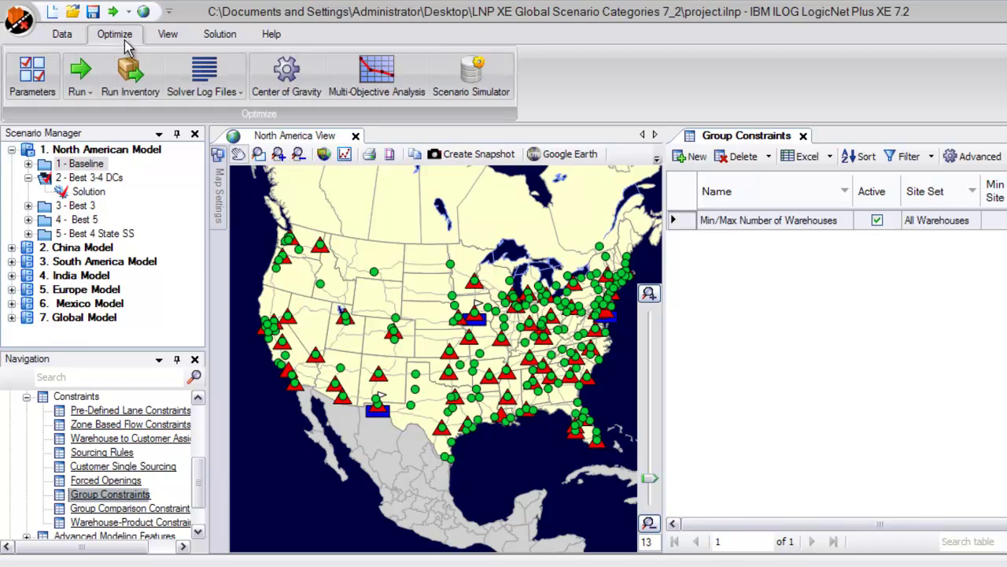
Run the Best 3-4 DCs scenario, floating the Solver Status panel while it solves.
{"action": "left_click", "coordinate": [79, 72]}
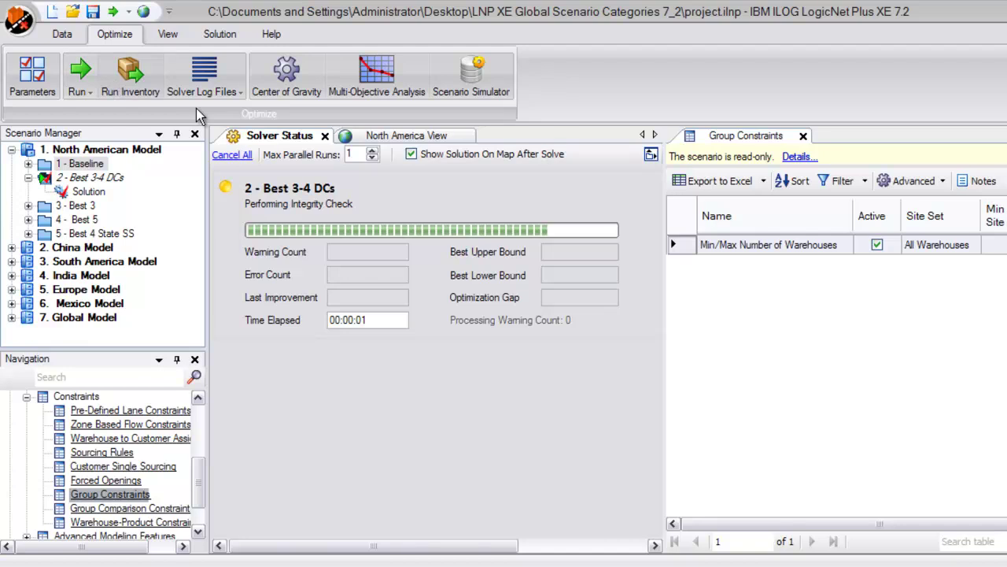
{"action": "left_click_drag", "start_coordinate": [359, 216], "coordinate": [378, 236]}
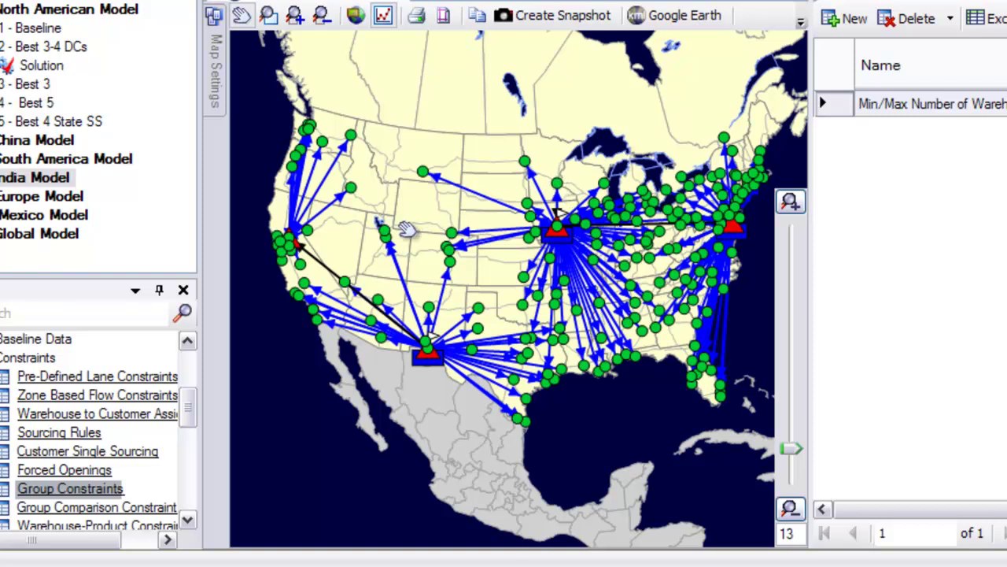
Inspect the Sacramento warehouse, then open the Solution Comparison report for Best 3-4 DCs.
{"action": "left_click", "coordinate": [300, 247]}
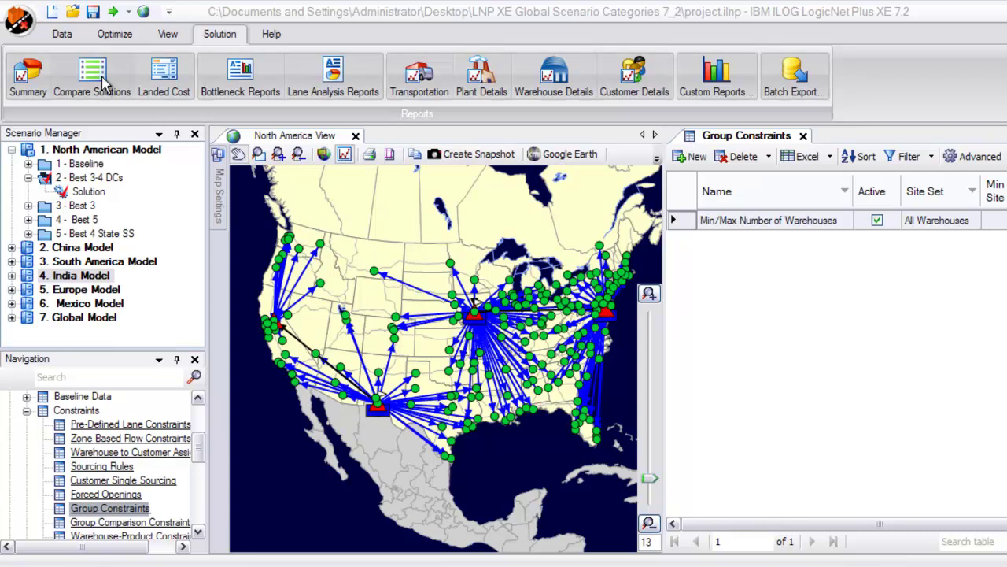
{"action": "left_click", "coordinate": [104, 81]}
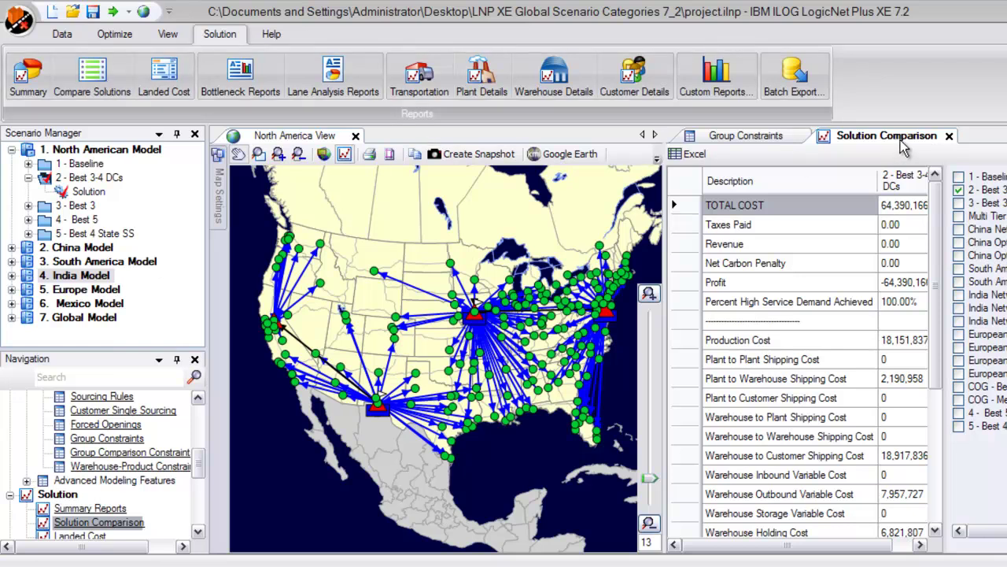
Close Group Constraints, dock Solution Comparison in the workspace, and add 1 - Baseline.
{"action": "left_click", "coordinate": [793, 140]}
{"action": "left_click", "coordinate": [812, 137]}
{"action": "left_click_drag", "start_coordinate": [809, 144], "coordinate": [434, 139]}
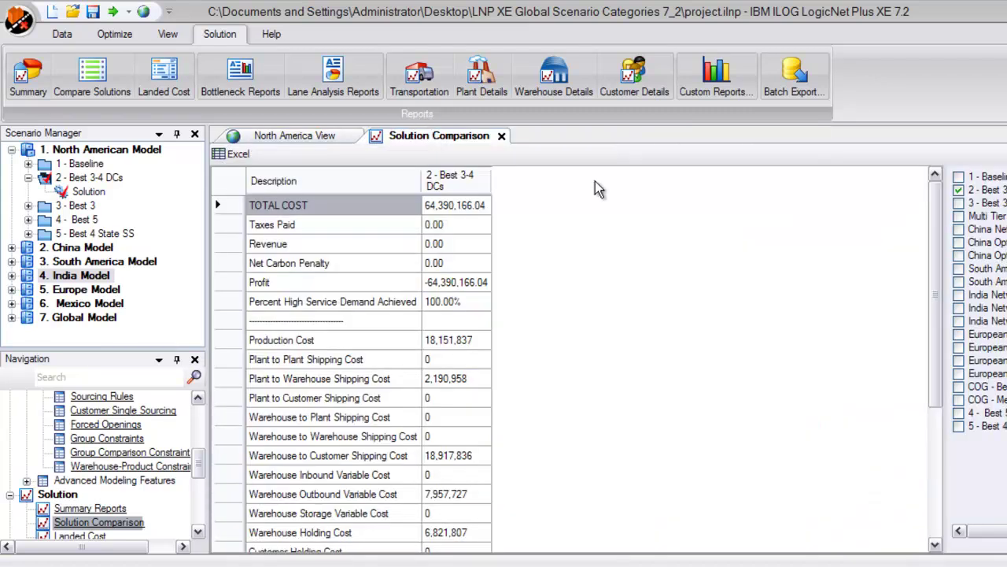
{"action": "left_click", "coordinate": [960, 177]}
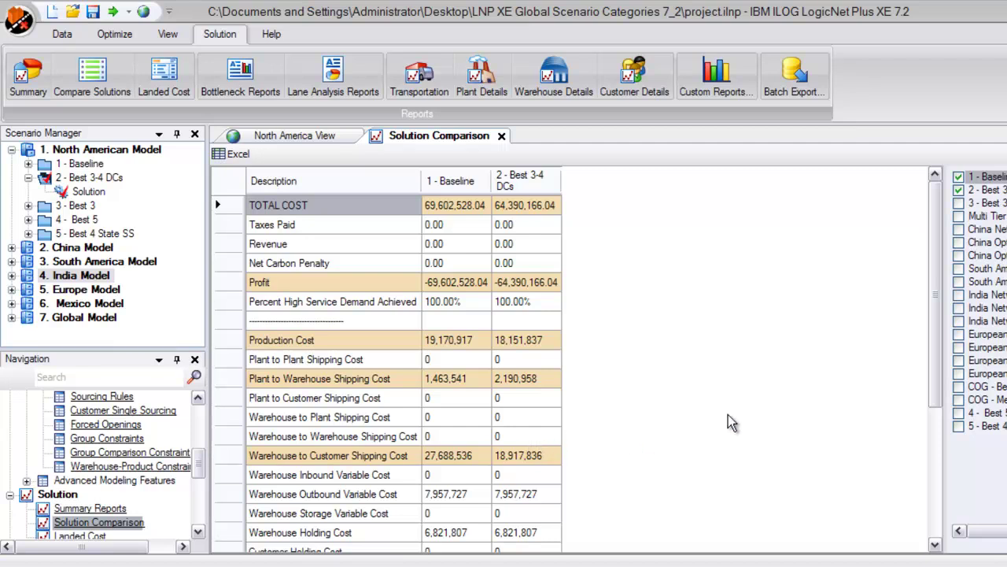
Scroll the comparison down to review the Warehouse Fixed Costs rows.
{"action": "scroll", "coordinate": [937, 400], "scroll_direction": "down", "scroll_amount": 4}
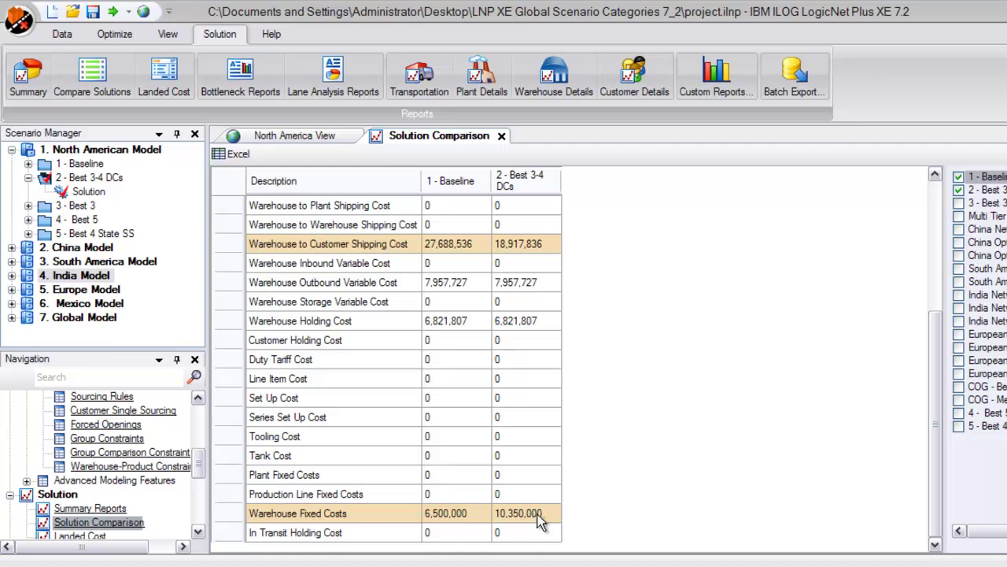
{"action": "left_click_drag", "start_coordinate": [932, 446], "coordinate": [936, 303]}
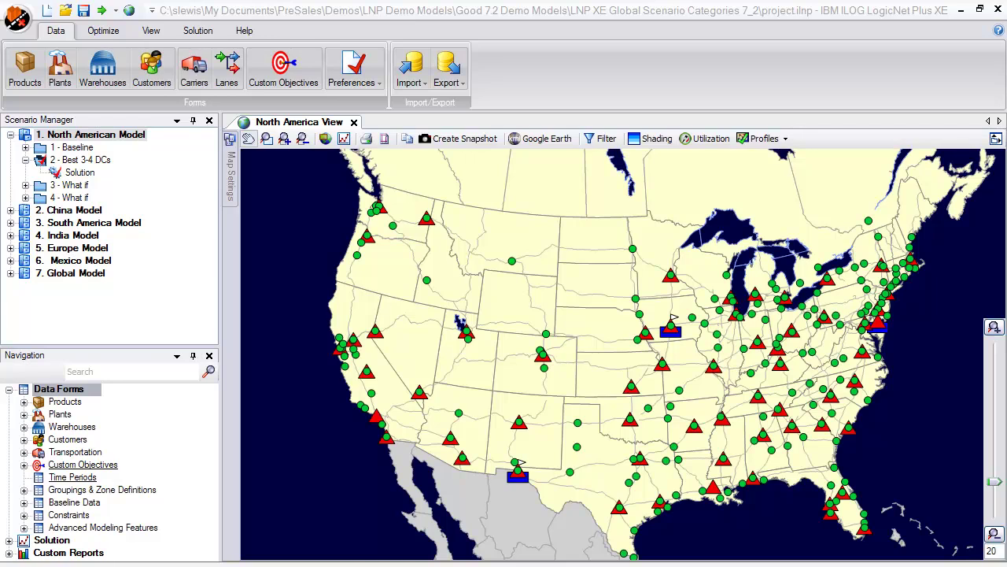
Show the optimization commands above the North America map.
{"action": "left_click", "coordinate": [103, 30]}
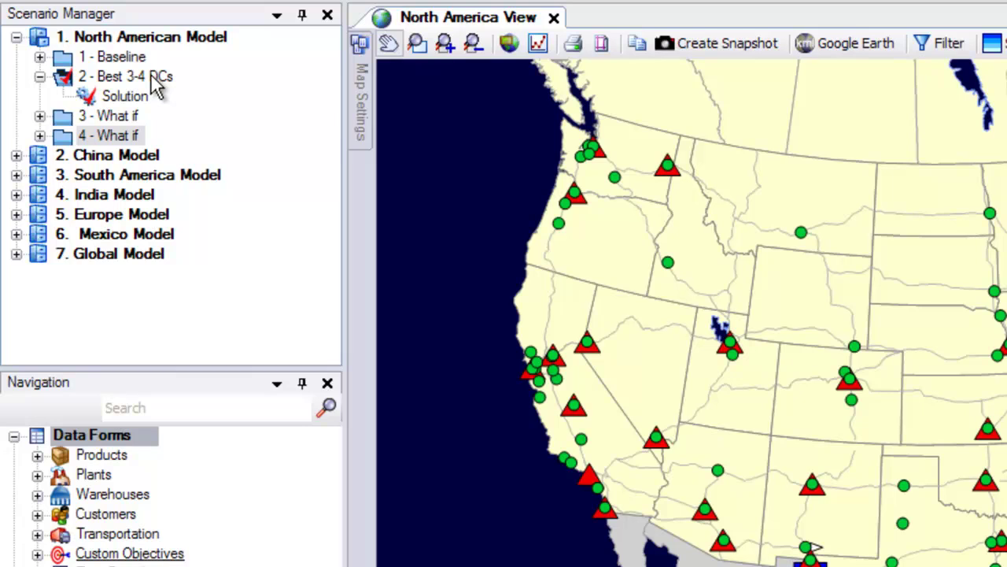
Replace 'What if' in scenarios 3 and 4 with 'Best 3' and 'Best 5'.
{"action": "left_click", "coordinate": [130, 124]}
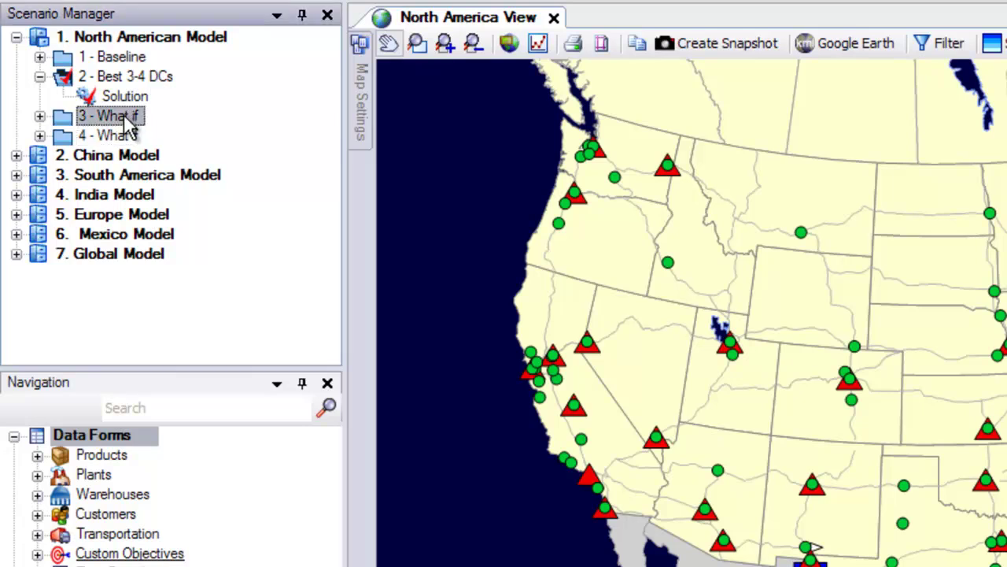
{"action": "left_click", "coordinate": [128, 120]}
{"action": "left_click_drag", "start_coordinate": [153, 116], "coordinate": [105, 116]}
{"action": "type", "text": "Best 3"}
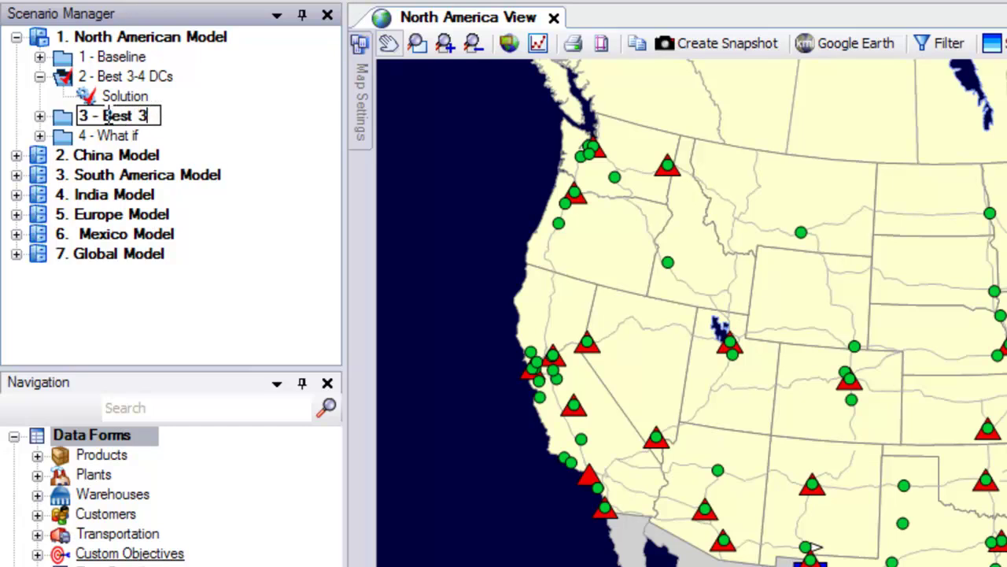
{"action": "left_click", "coordinate": [122, 139]}
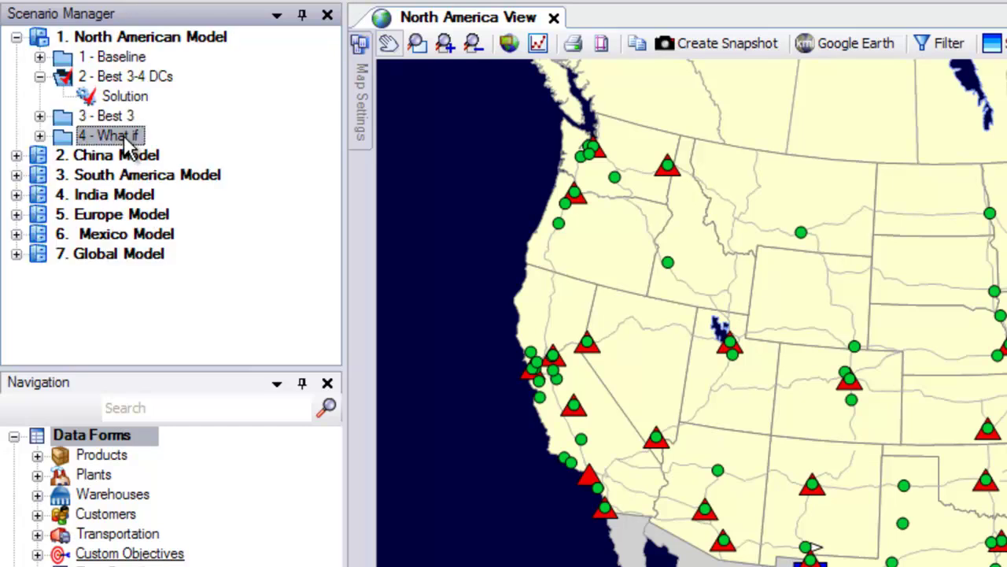
{"action": "left_click", "coordinate": [124, 143]}
{"action": "left_click_drag", "start_coordinate": [154, 135], "coordinate": [106, 135]}
{"action": "type", "text": "Best 5"}
{"action": "left_click", "coordinate": [157, 157]}
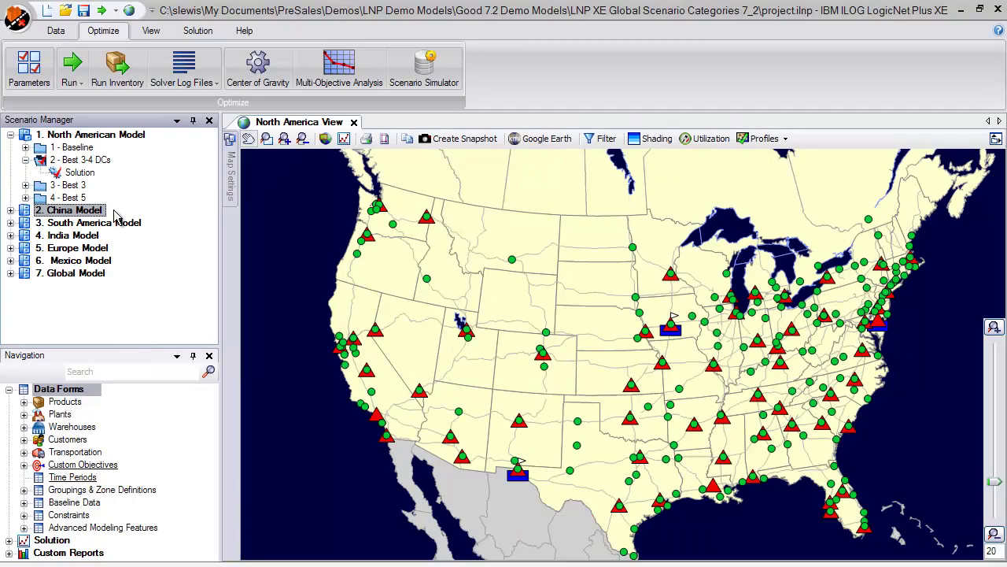
Batch-run scenarios 3 - Best 3 and 4 - Best 5 with 2 parallel runs.
{"action": "left_click", "coordinate": [84, 85]}
{"action": "left_click", "coordinate": [88, 99]}
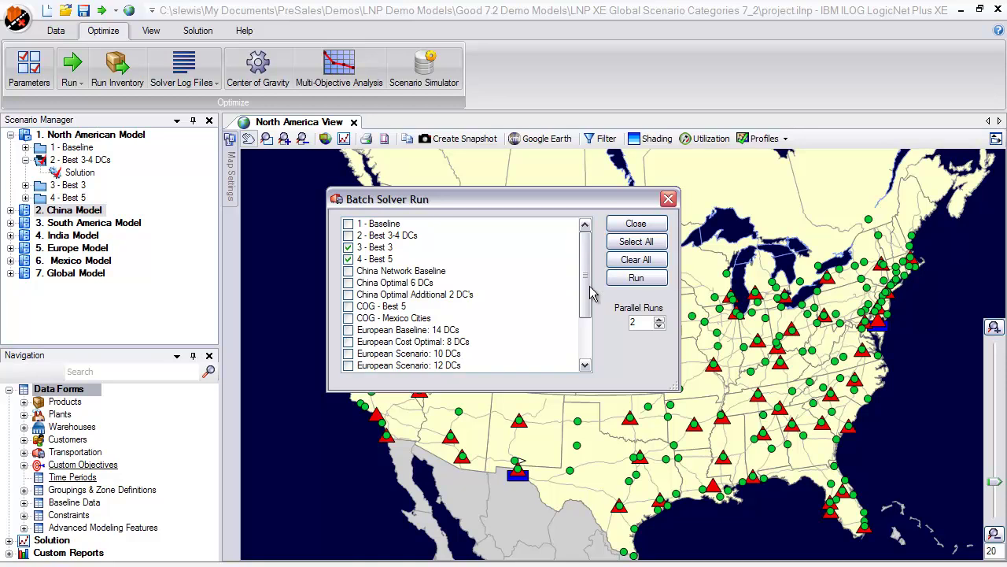
{"action": "left_click", "coordinate": [634, 279]}
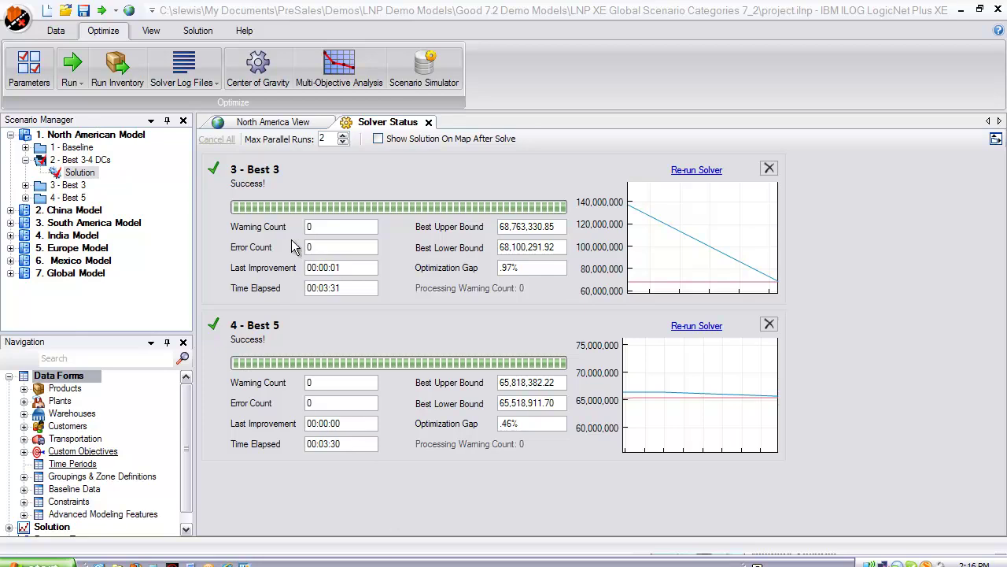
Switch to the Solution ribbon to show the solution reporting commands.
{"action": "left_click", "coordinate": [197, 30]}
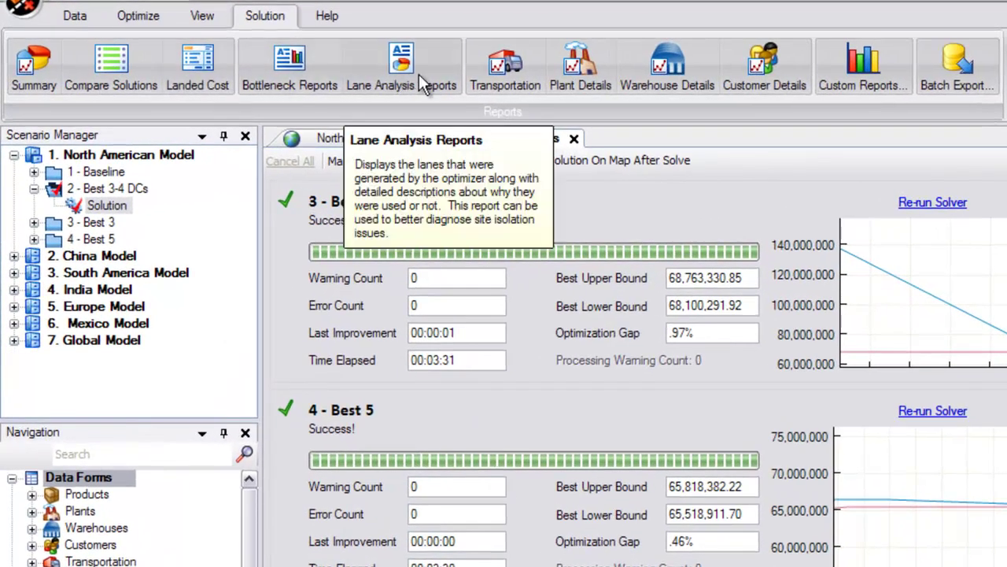
Open the ScenarioSummaryDashboard custom report for scenarios 2 - Best 3-4 DCs, 3 - Best 3 and 4 - Best 5.
{"action": "left_click", "coordinate": [849, 84]}
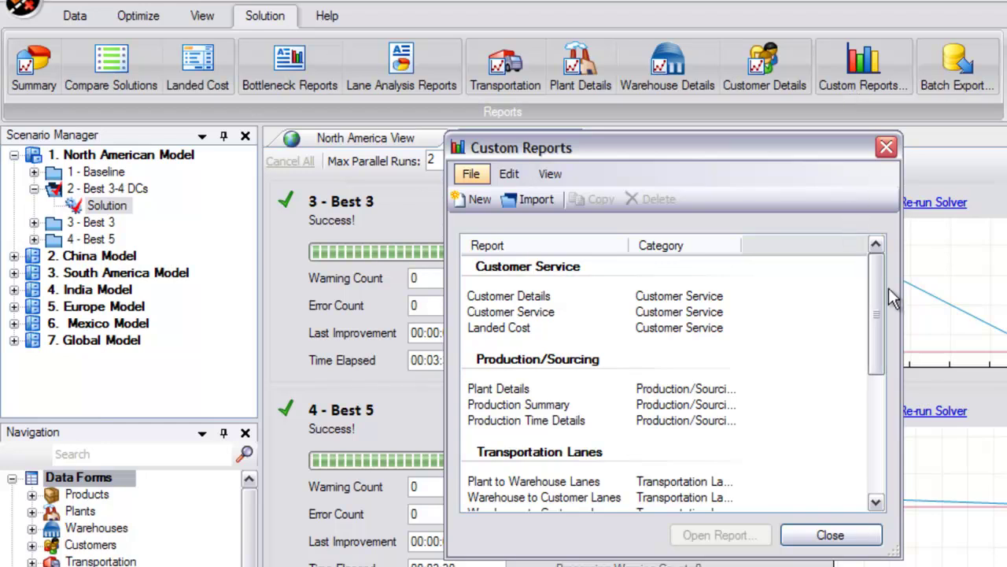
{"action": "left_click_drag", "start_coordinate": [881, 305], "coordinate": [881, 433]}
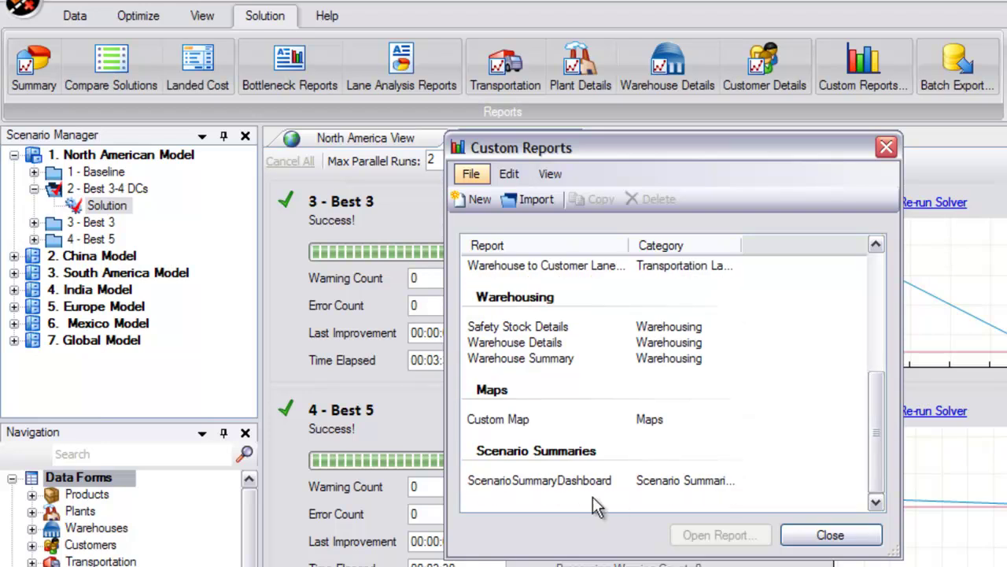
{"action": "left_click", "coordinate": [577, 481]}
{"action": "left_click", "coordinate": [695, 537]}
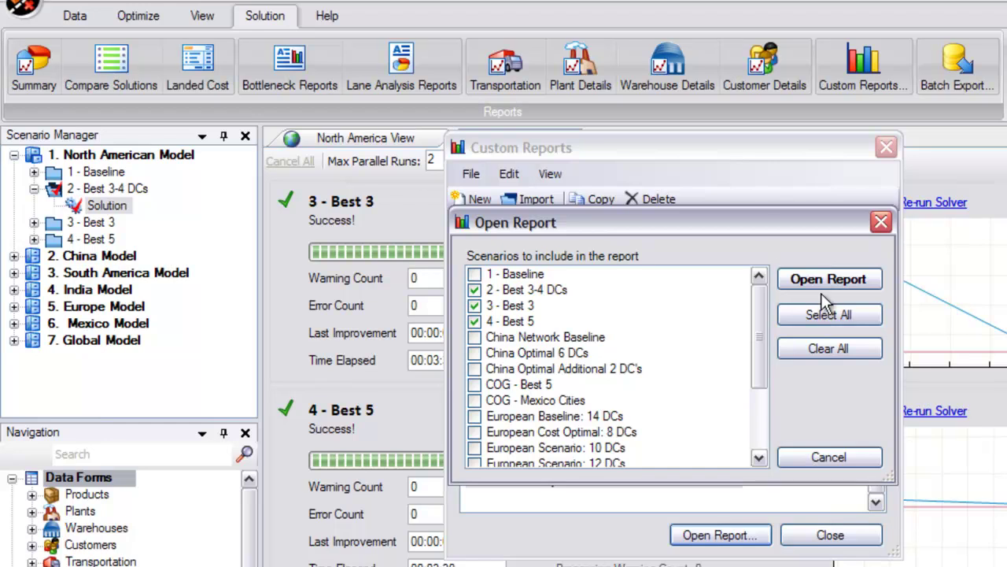
{"action": "left_click", "coordinate": [828, 283]}
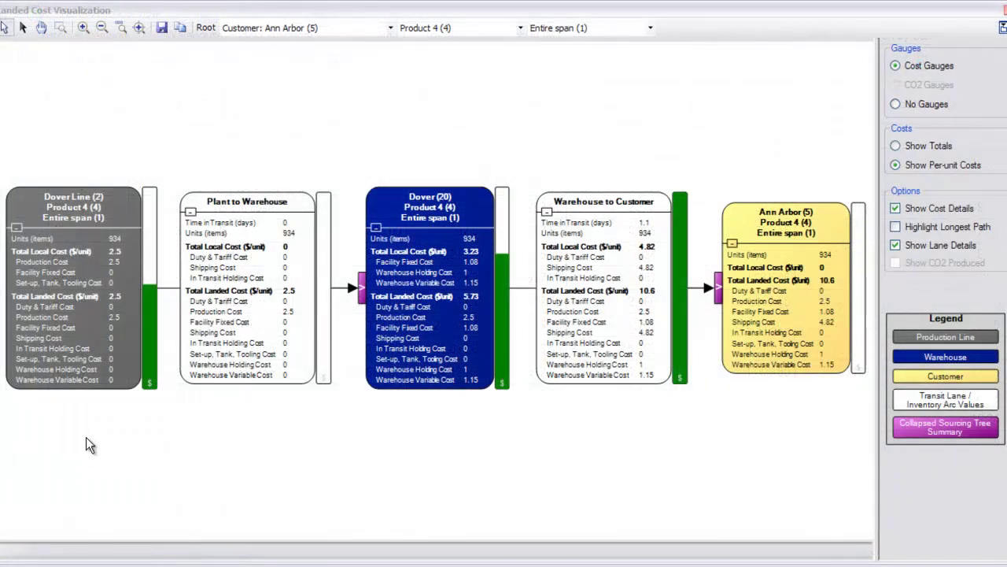
Inspect the nodes in the Landed Cost Visualization.
{"action": "mouse_move", "coordinate": [47, 401]}
{"action": "mouse_move", "coordinate": [370, 384]}
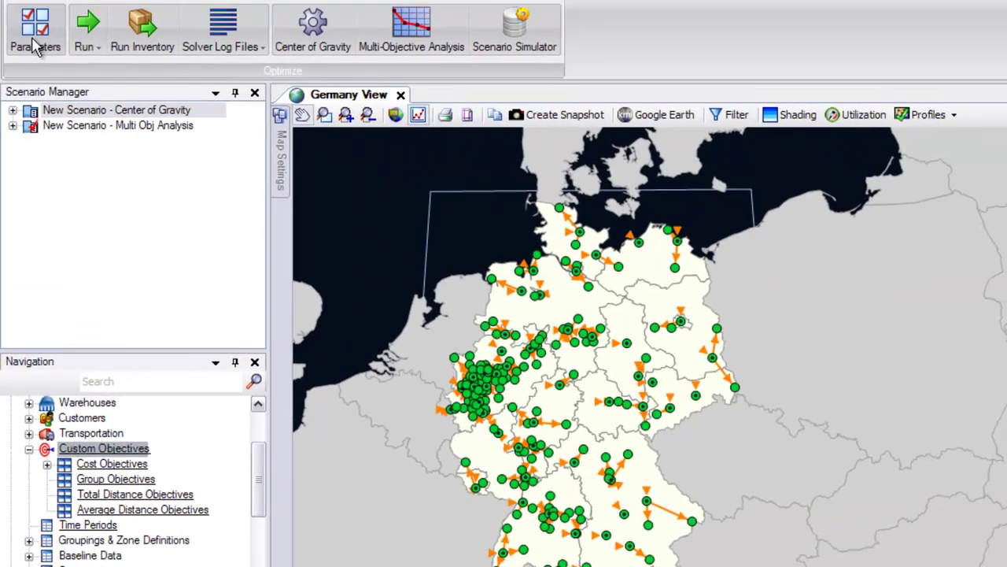
Widen the optimization Parameters dialog and confirm the objective Minimize Custom: Custom Distance Objective.
{"action": "left_click", "coordinate": [35, 39]}
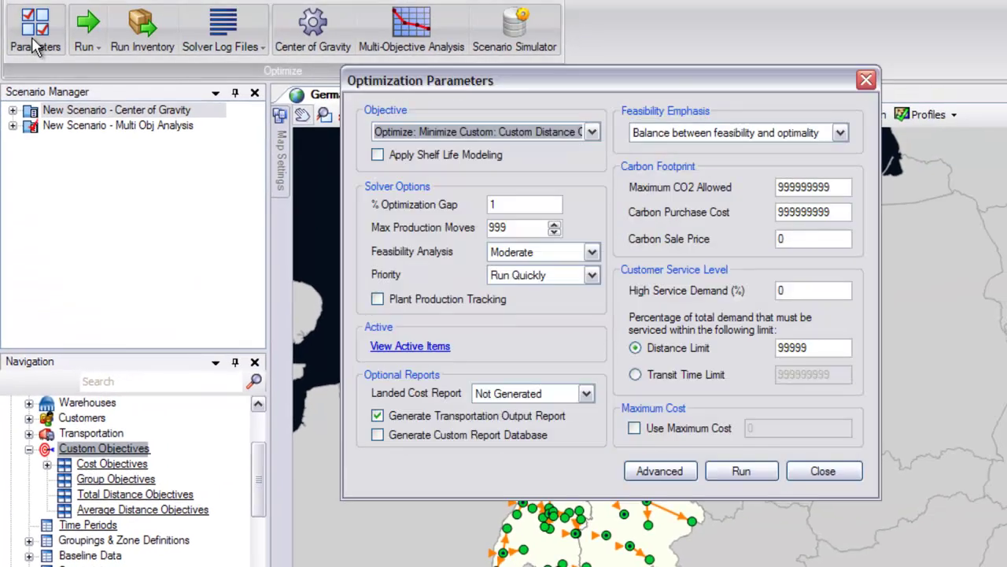
{"action": "left_click_drag", "start_coordinate": [878, 263], "coordinate": [946, 264]}
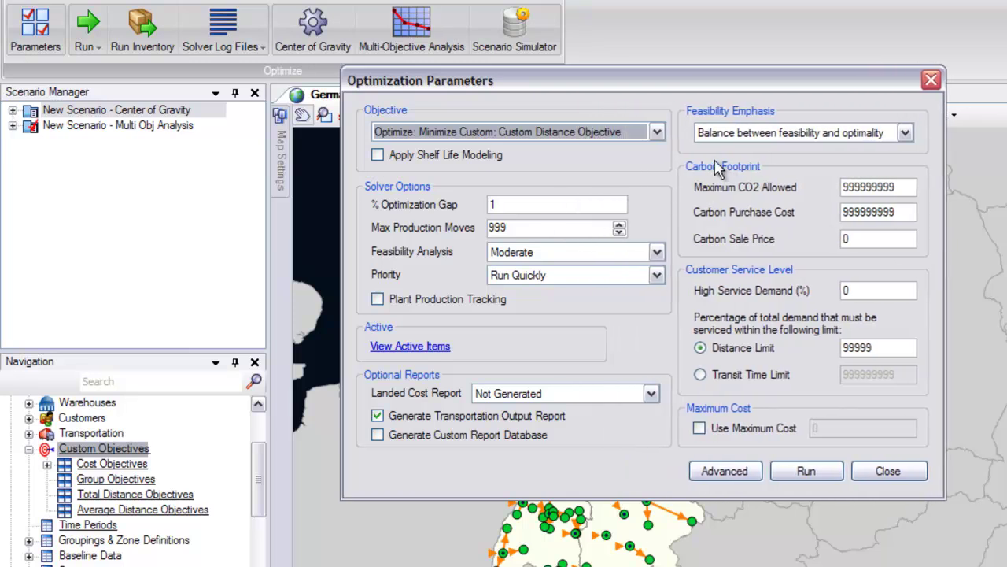
{"action": "left_click", "coordinate": [656, 131]}
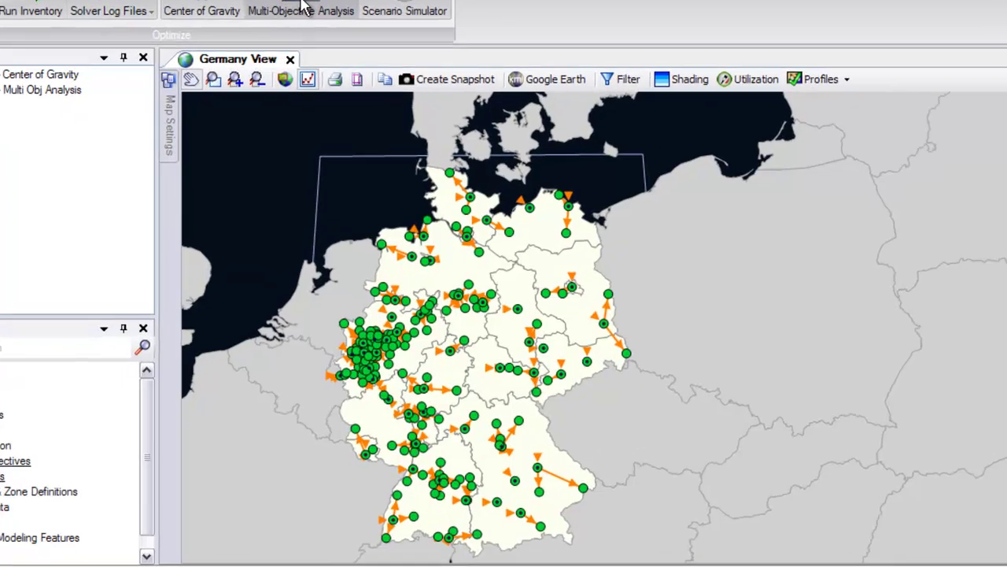
Auto-generate trade-off points for Custom Distance Objective versus secondary Plant Group Constraint 1 - 1.
{"action": "left_click", "coordinate": [340, 76]}
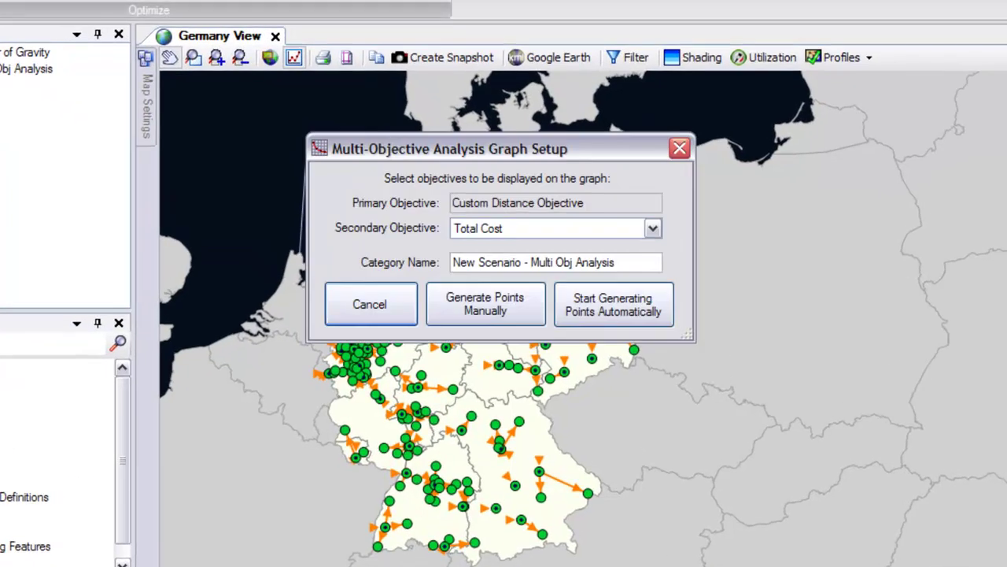
{"action": "left_click", "coordinate": [652, 229]}
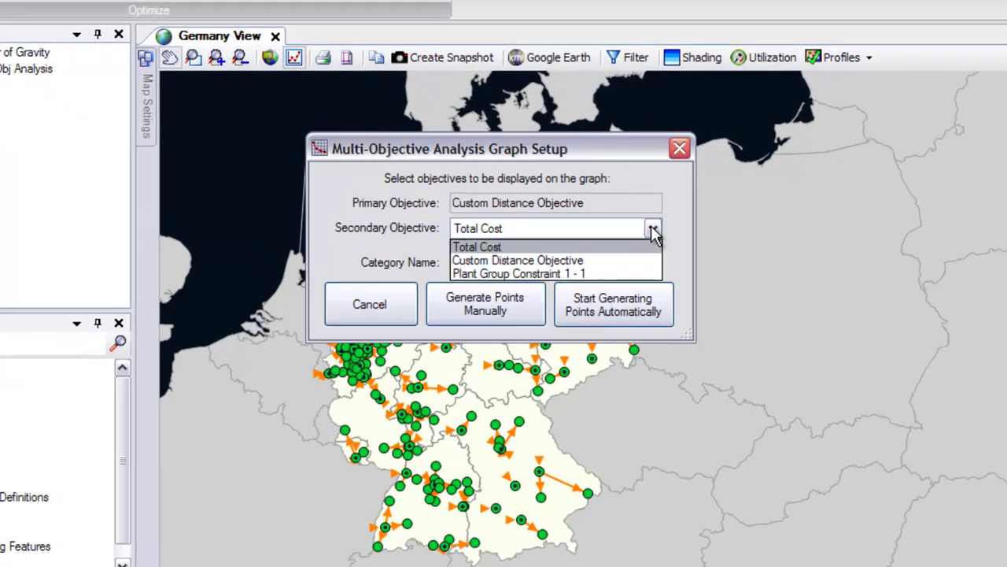
{"action": "left_click", "coordinate": [626, 272]}
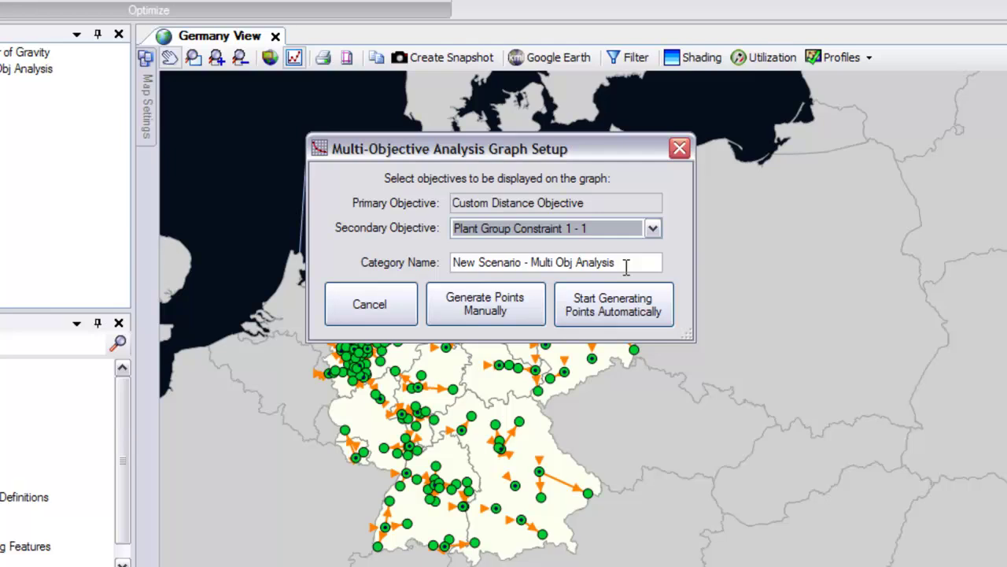
{"action": "left_click", "coordinate": [608, 318]}
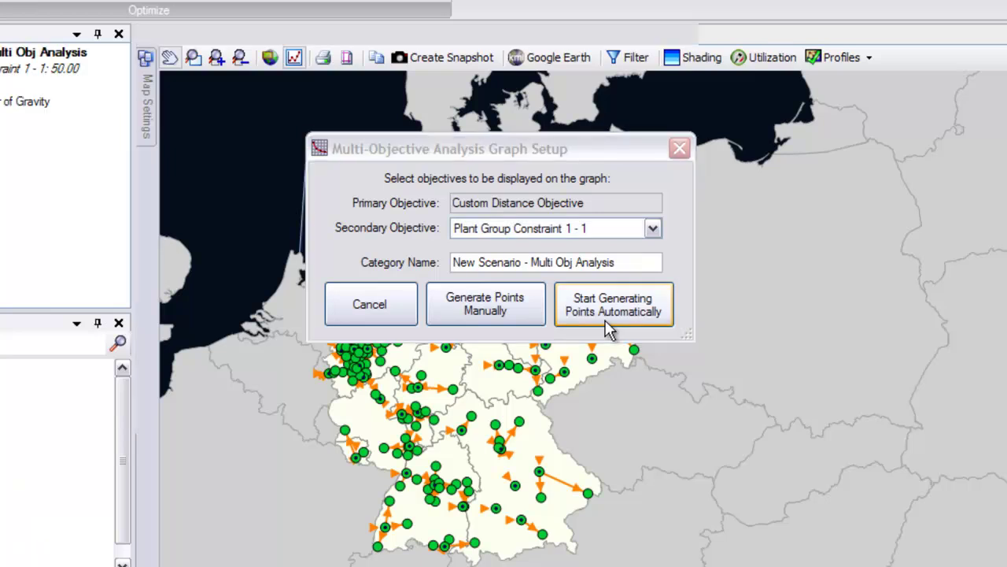